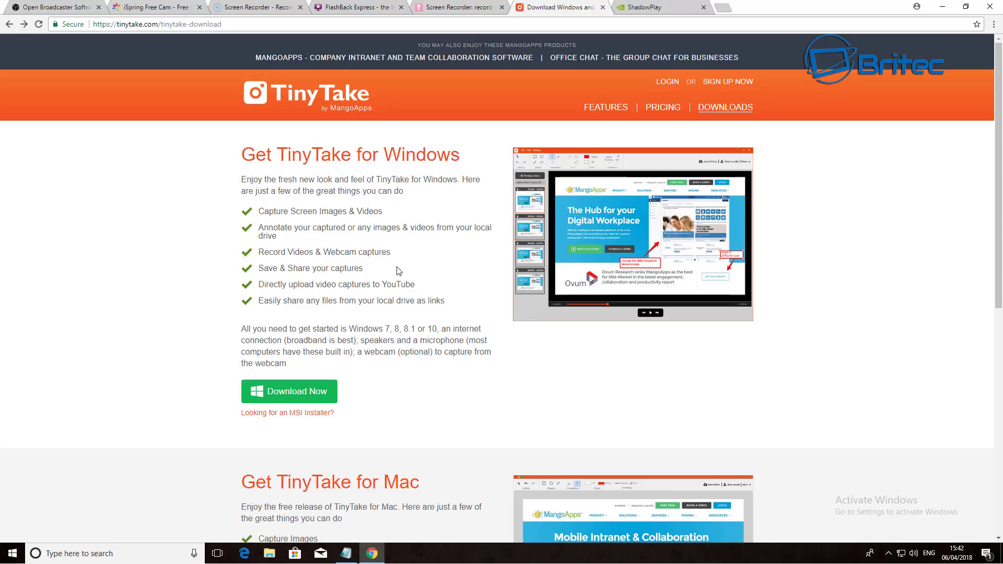
- Minimise Chrome after reviewing the TinyTake for Windows download page
left_click(933, 11)
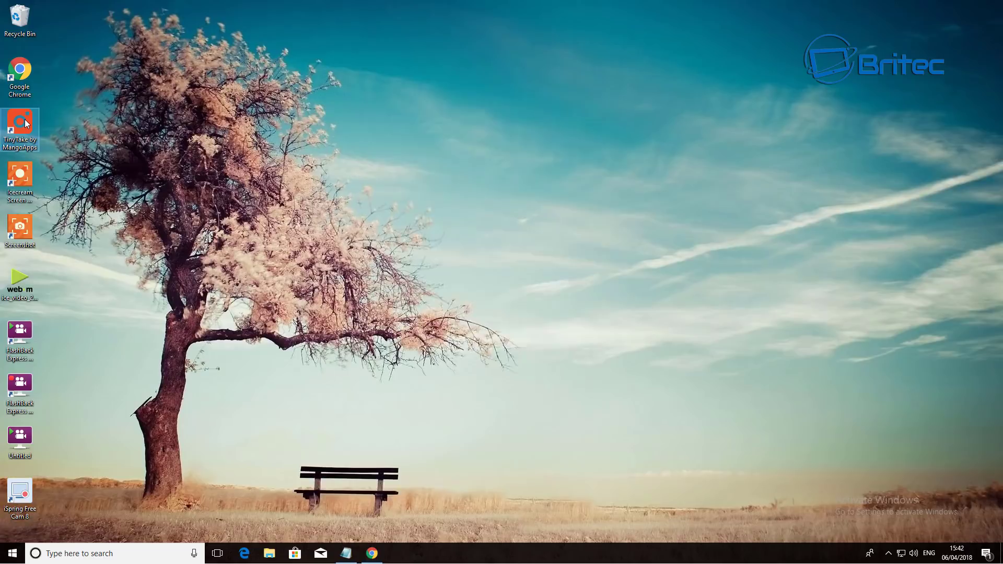
- Launch TinyTake and enlarge its window to show the Images library with one screenshot
double_click(24, 119)
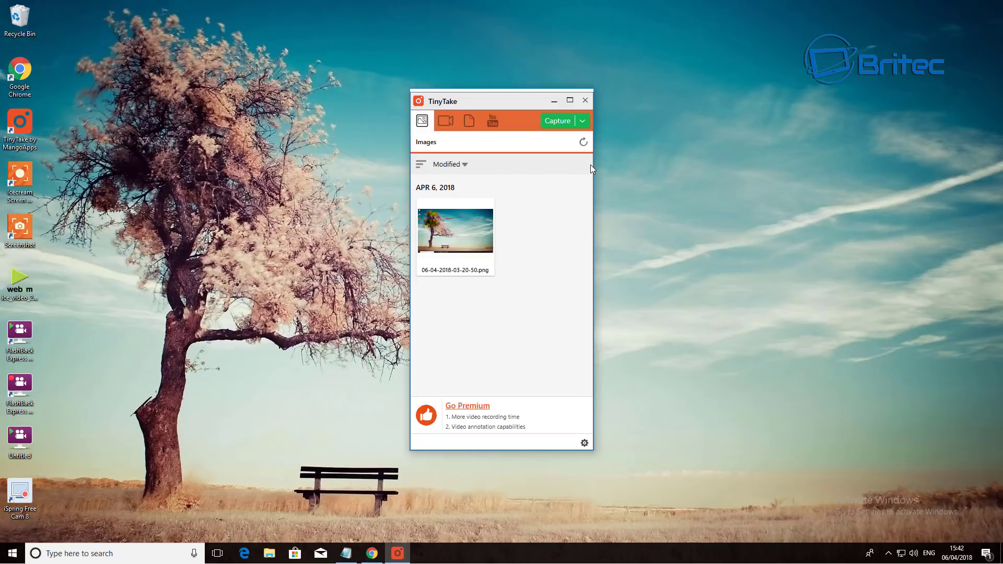
left_click_drag(593, 166, 735, 170)
left_click_drag(579, 102, 440, 87)
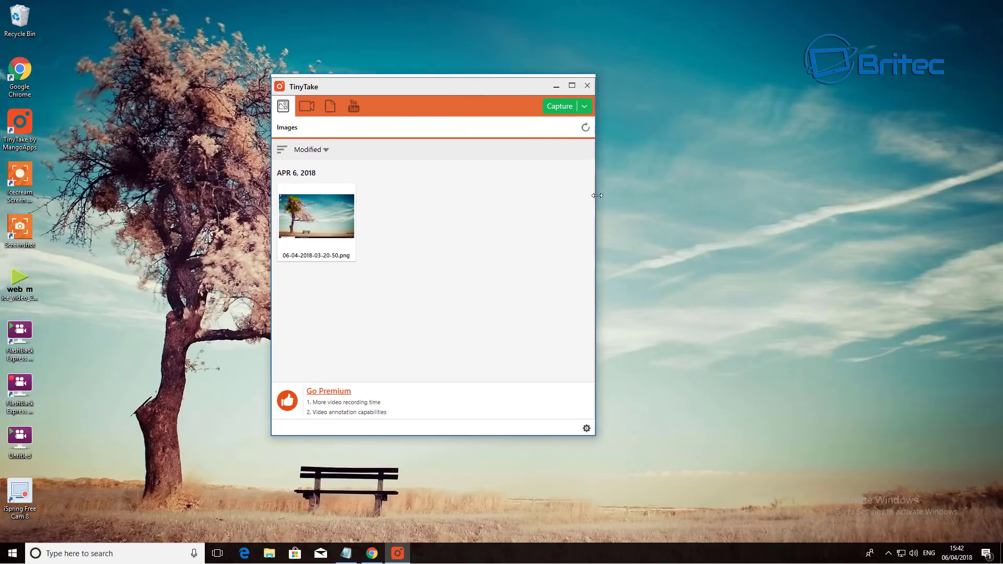
left_click_drag(593, 196, 706, 200)
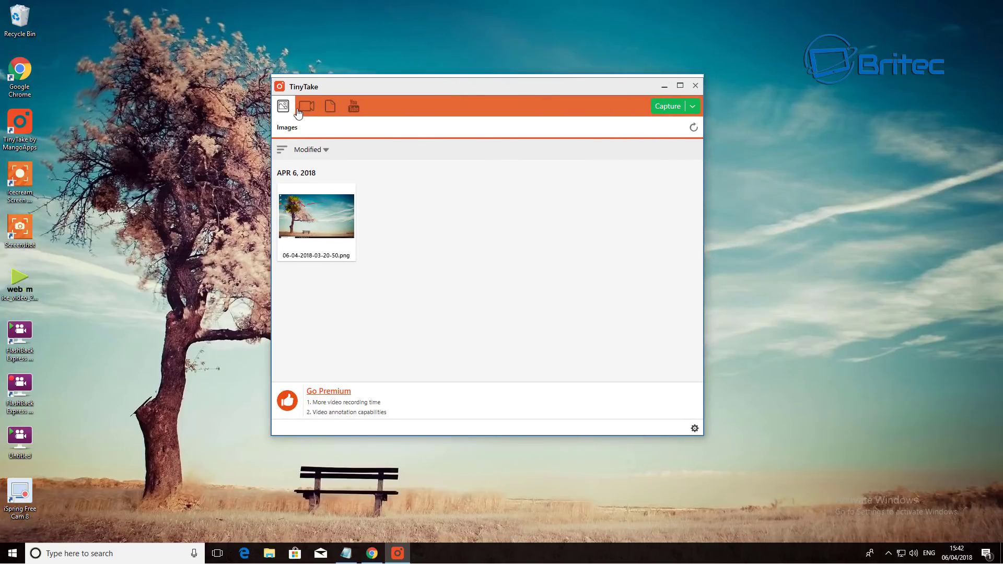
- Browse Videos, Files and YouTube Uploads, toggling the Modified sort, and show the capture options
left_click(306, 110)
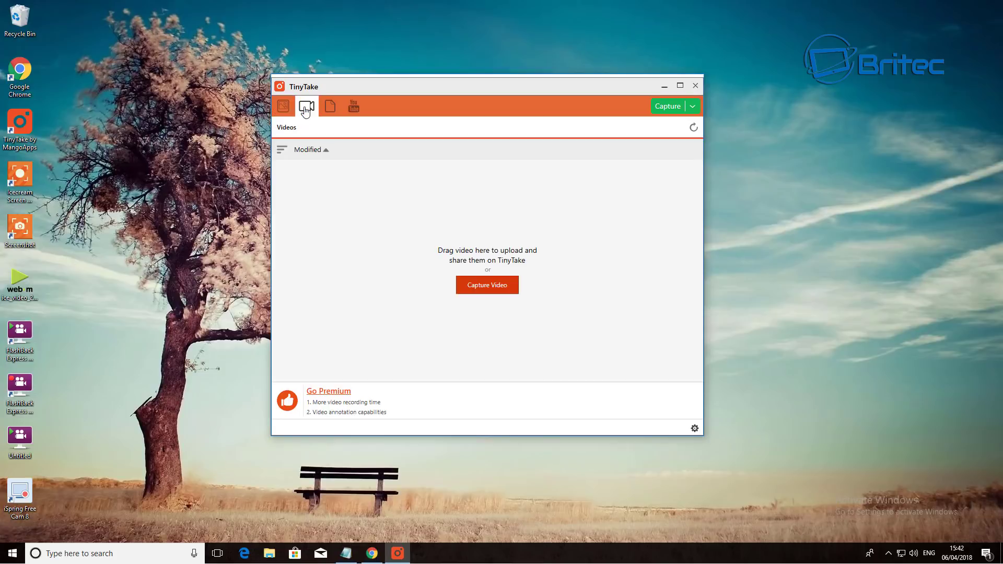
left_click(331, 110)
left_click(322, 151)
left_click(323, 152)
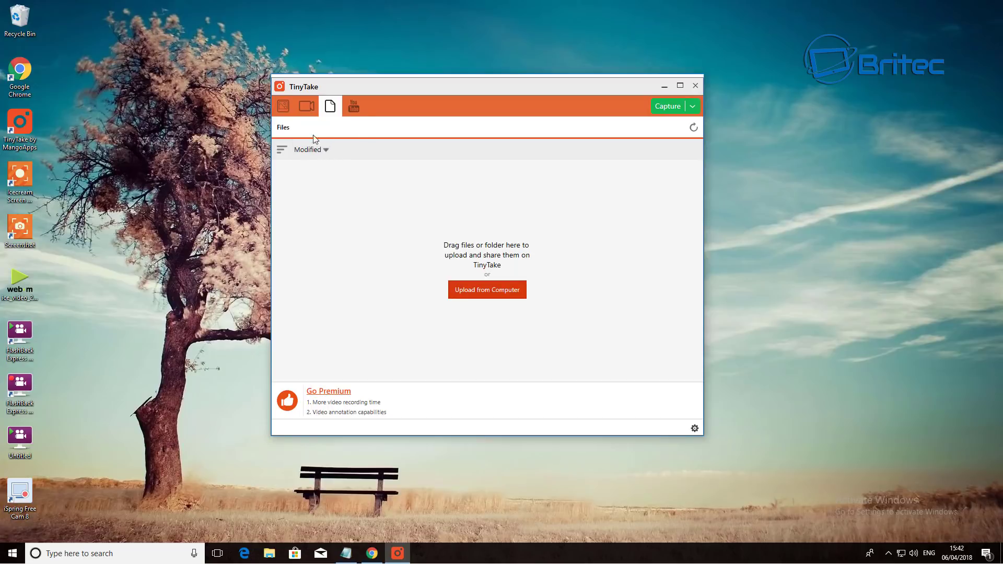
left_click(353, 109)
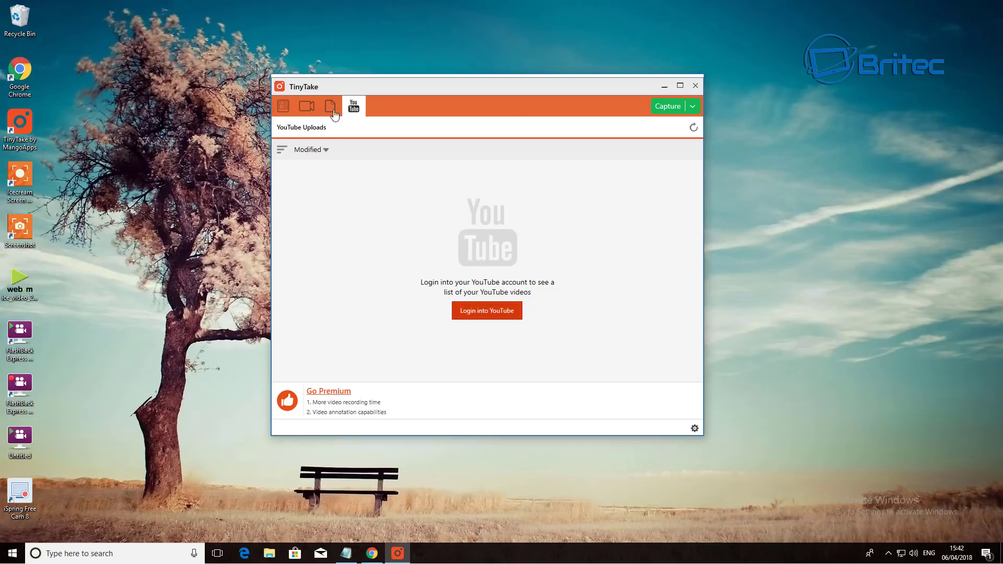
left_click(694, 106)
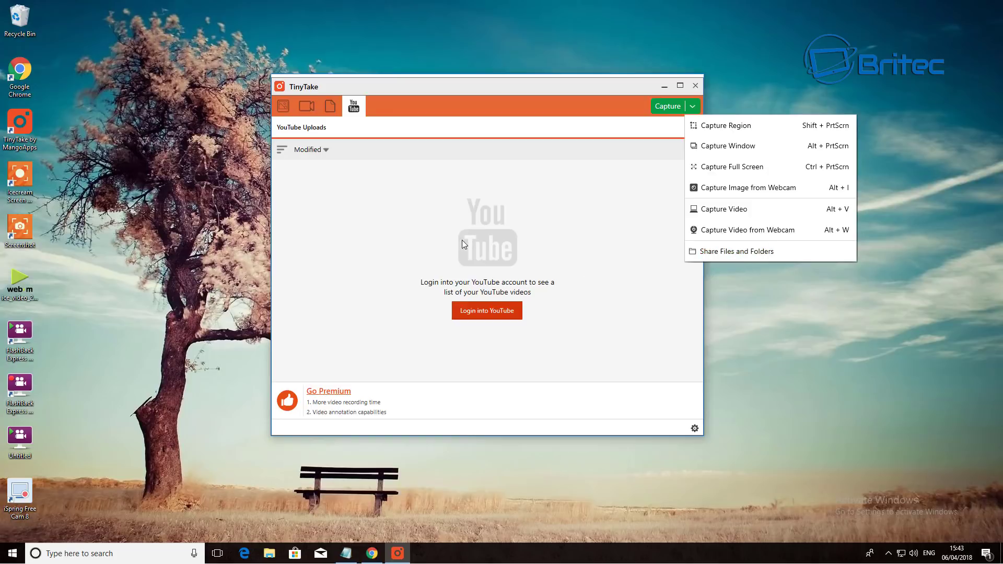
- Dismiss the capture options, return to Videos and begin a new video capture
left_click(329, 230)
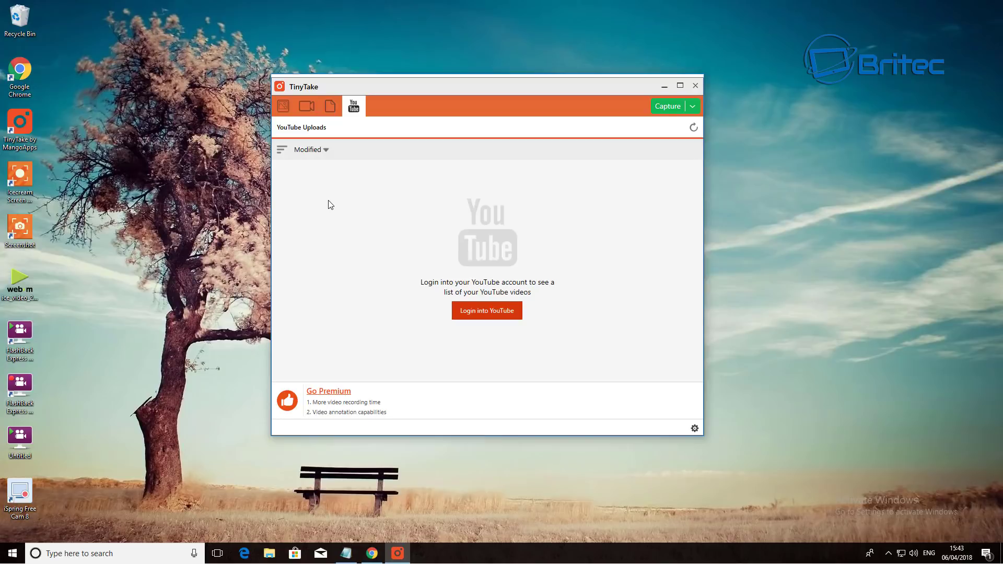
left_click(305, 107)
left_click(490, 285)
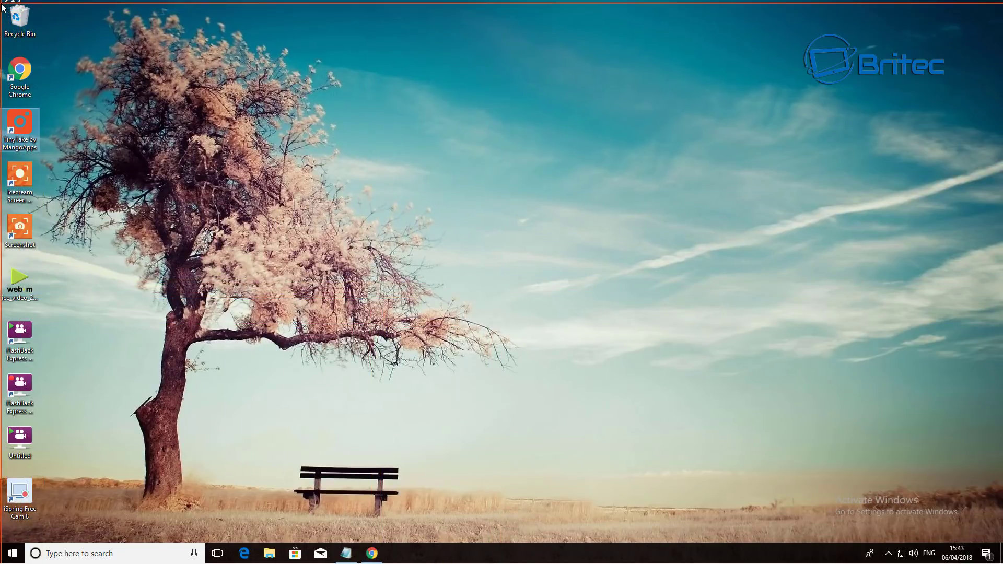
- Select the whole screen and record it with audio for about 16 seconds
left_click_drag(1, 2, 1000, 561)
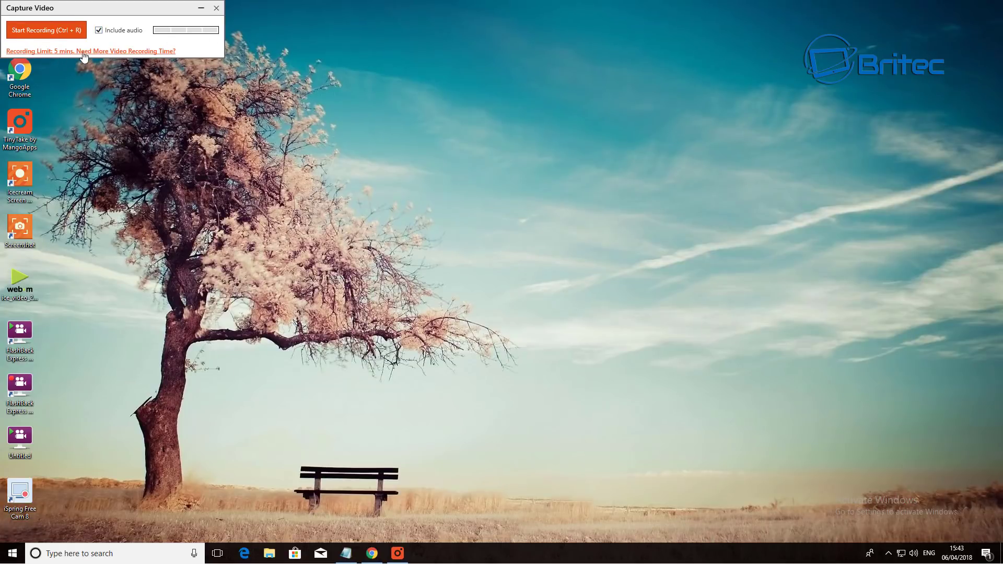
left_click(40, 36)
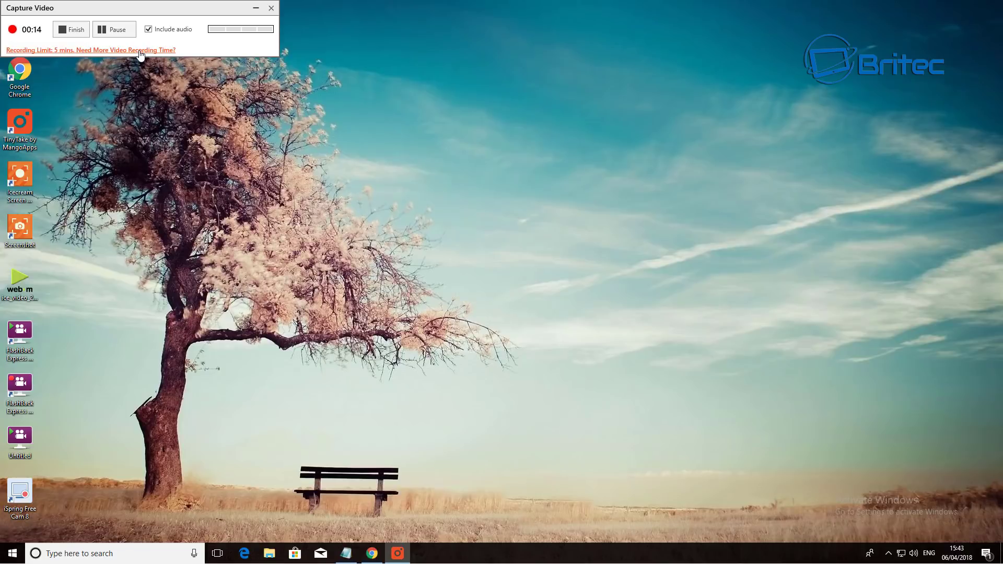
- Finish the recording and look through the editor's File, Edit and Settings menus
left_click(74, 33)
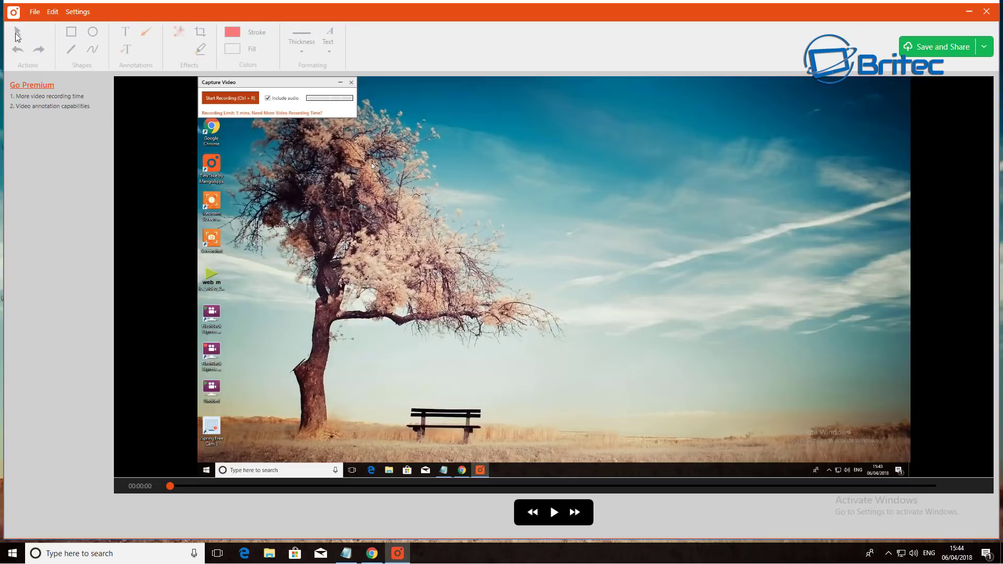
left_click(79, 12)
left_click(77, 13)
left_click(31, 12)
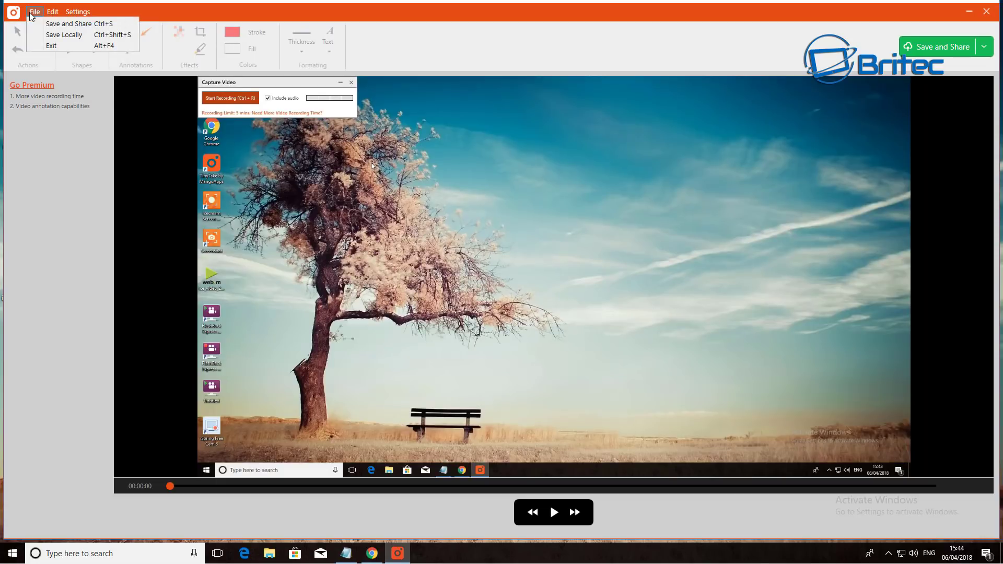
left_click(42, 142)
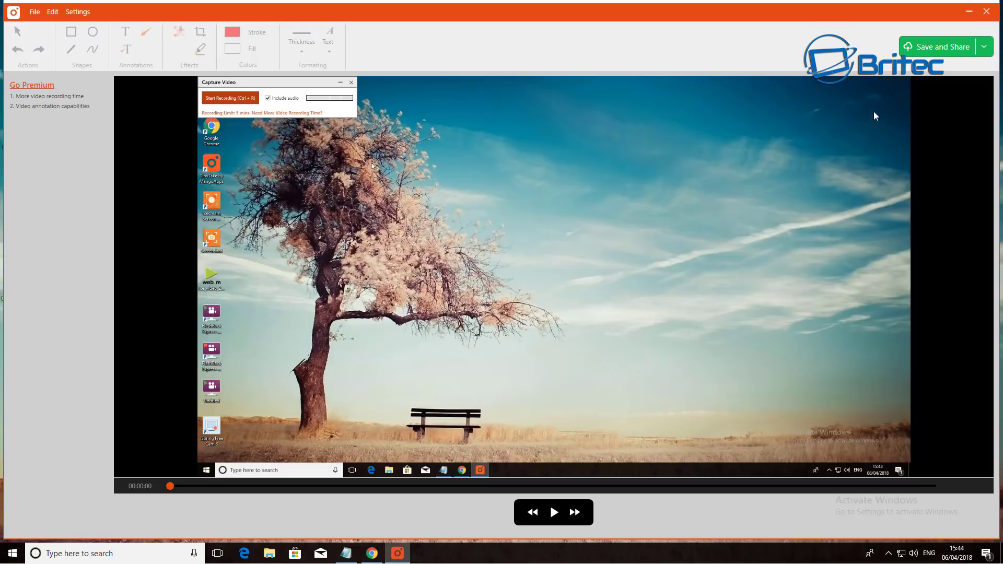
- Close the editor choosing Don't Save, and switch to the Icecream Screen Recorder page
left_click(987, 11)
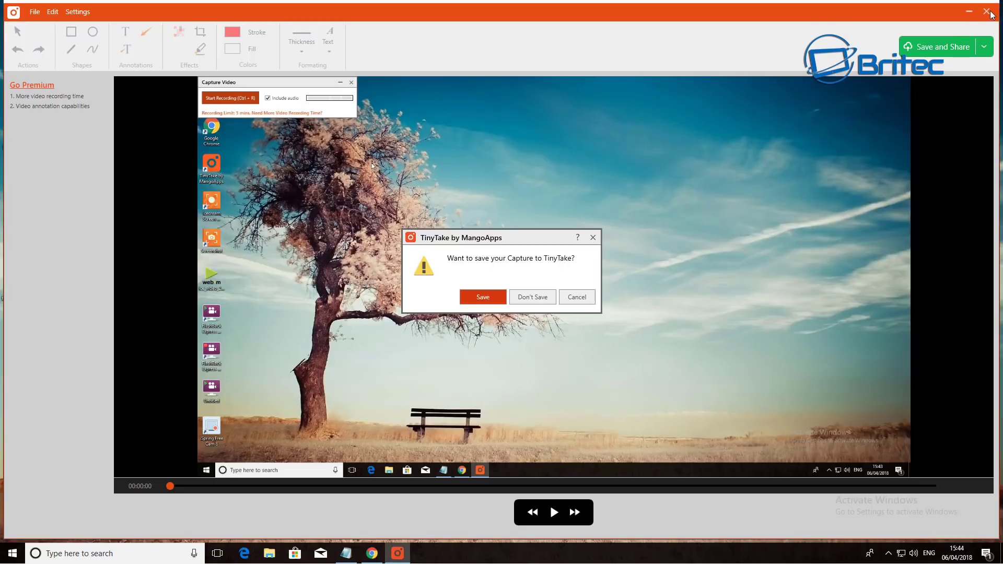
left_click(526, 296)
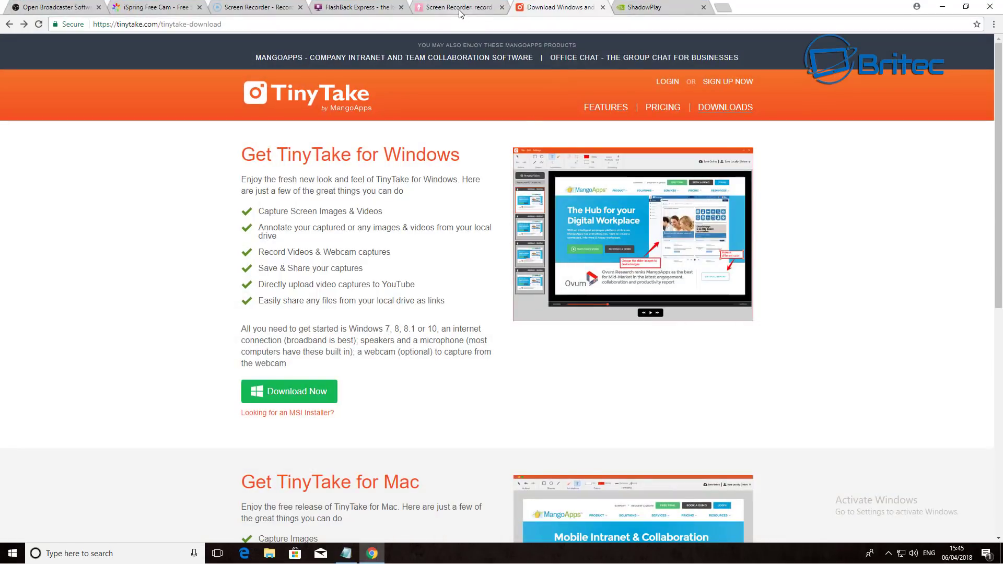
left_click(459, 14)
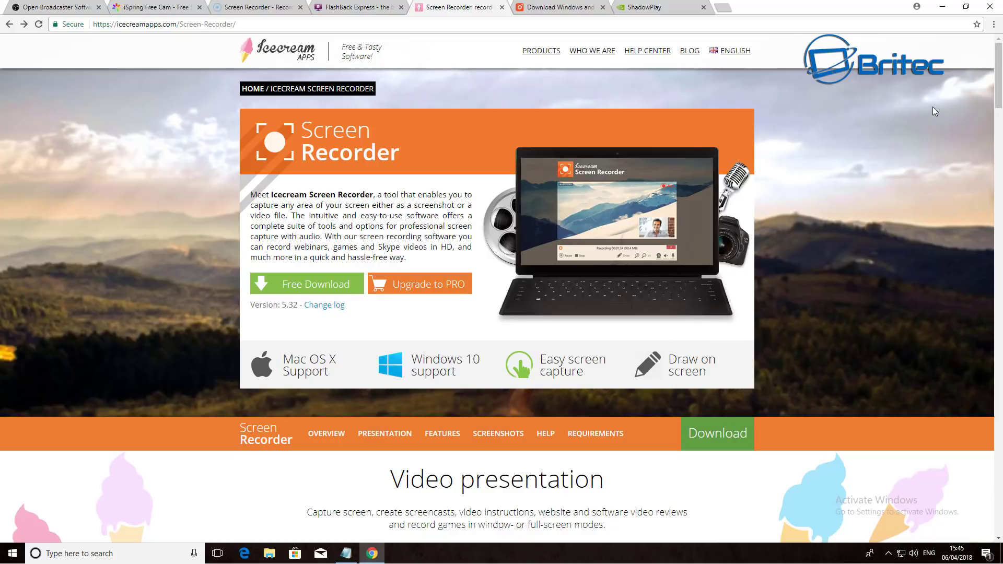
- Minimise Chrome after viewing the Icecream Screen Recorder product page
left_click(947, 8)
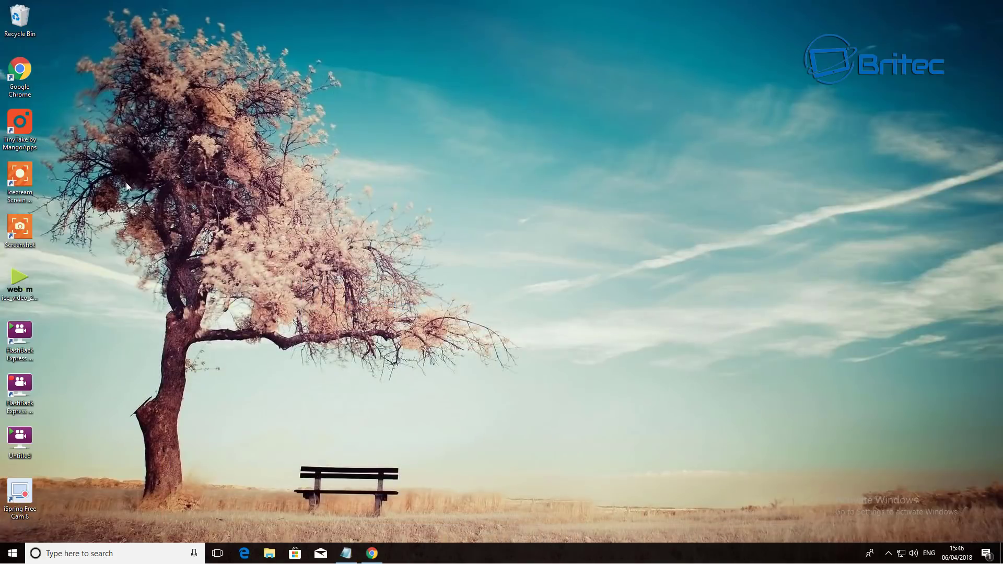
- Launch Icecream Screen Recorder and reveal the Capture video area choices
double_click(26, 182)
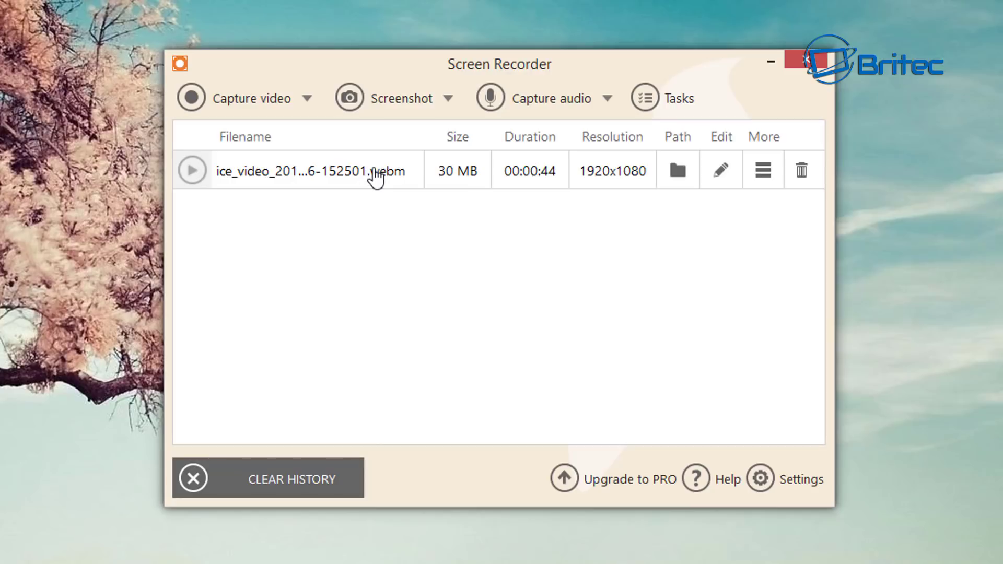
mouse_move(235, 102)
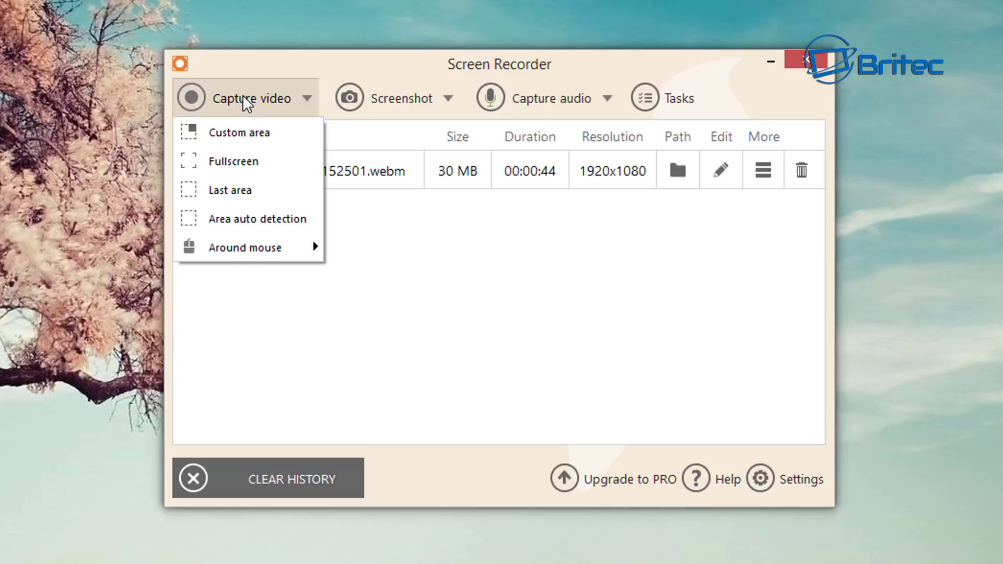
- Mark out a 1591×783 custom screen area and start recording it
left_click(240, 133)
left_click_drag(95, 59, 925, 468)
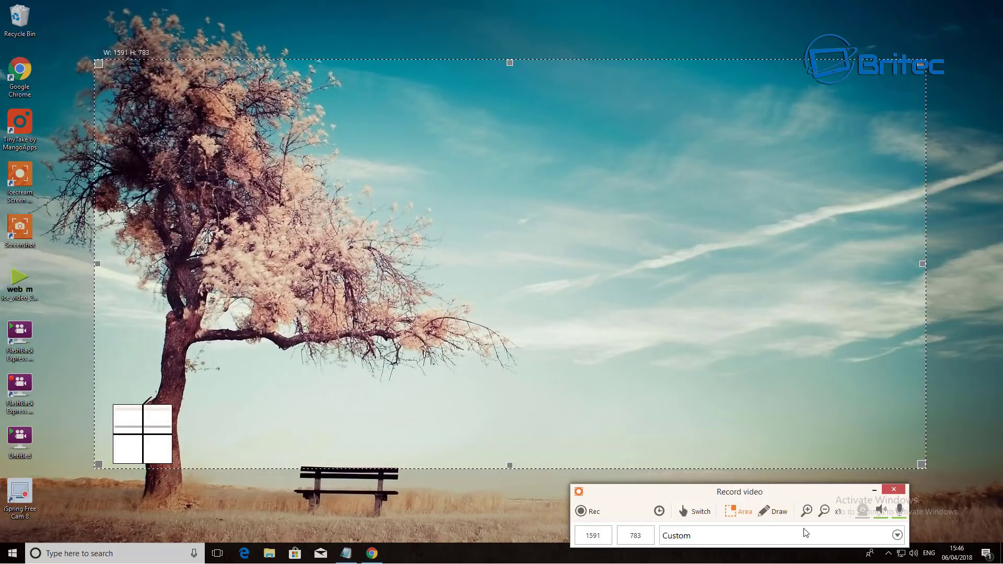
left_click(580, 515)
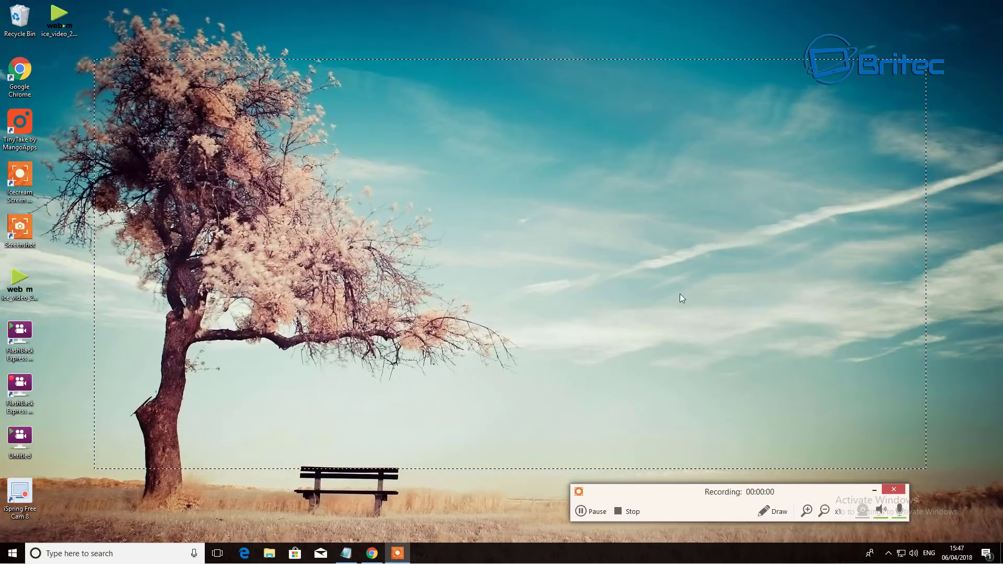
- Stop the clip after about 8 seconds and save it as ice_video_20180406-154700.webm
left_click(895, 491)
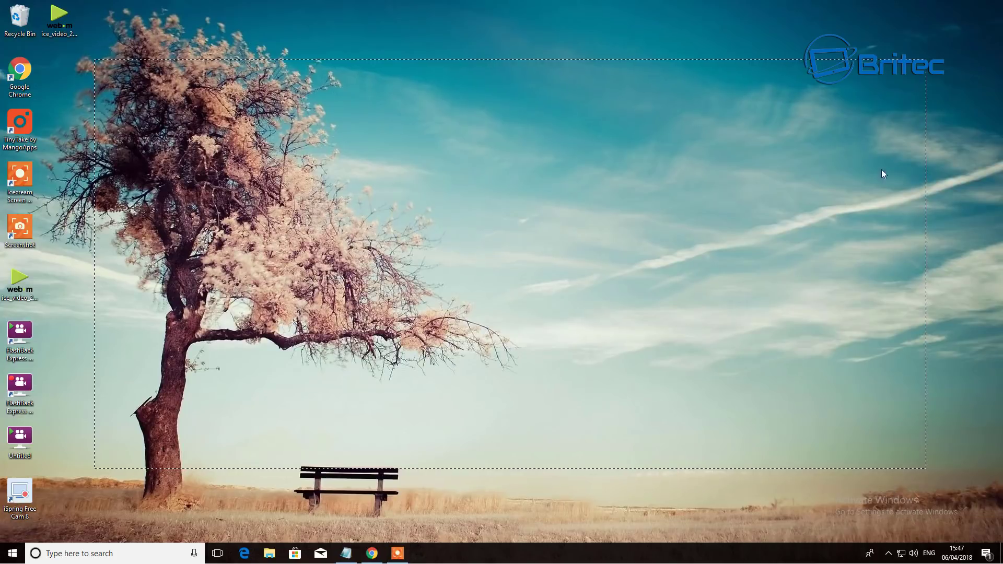
left_click(395, 552)
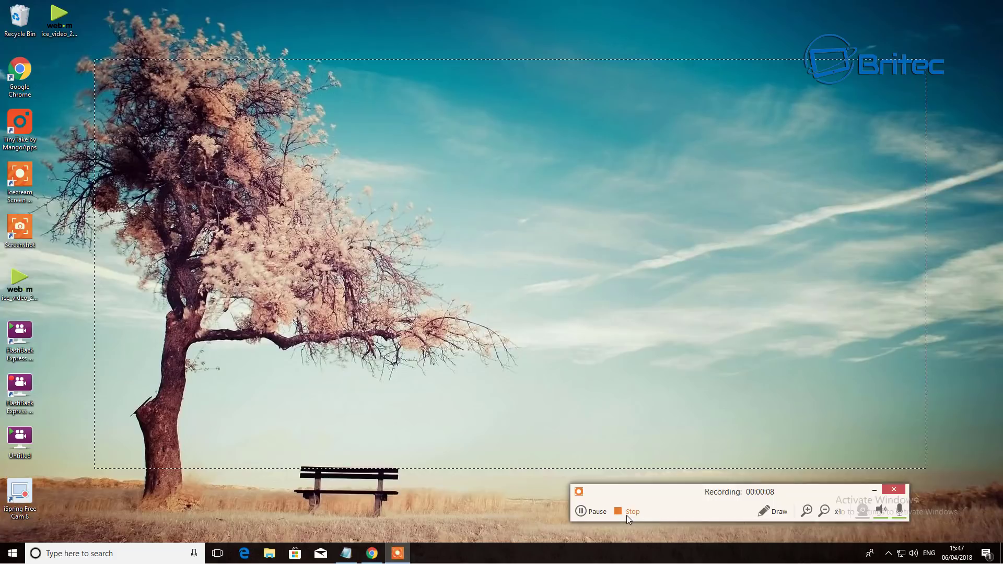
left_click(628, 517)
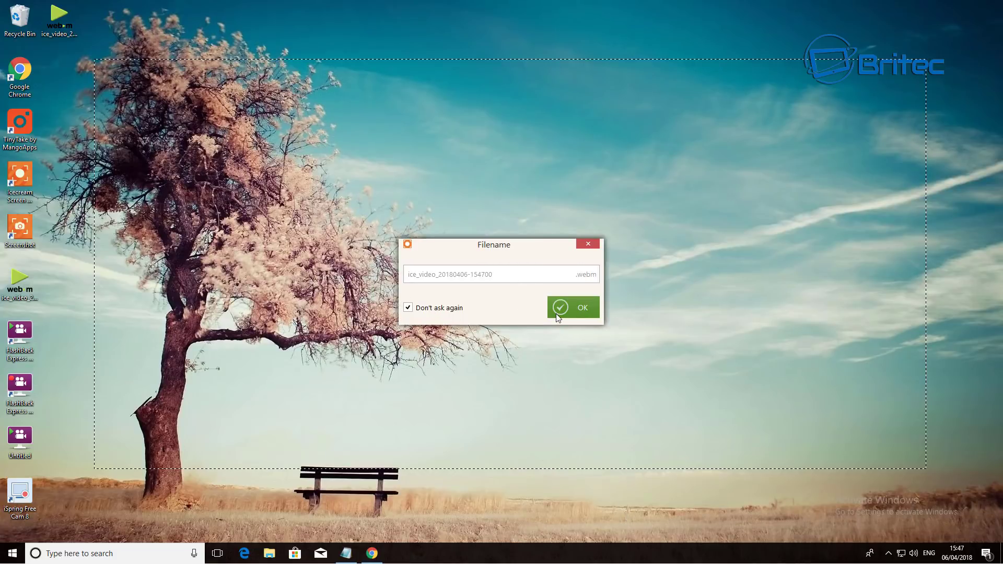
left_click(572, 309)
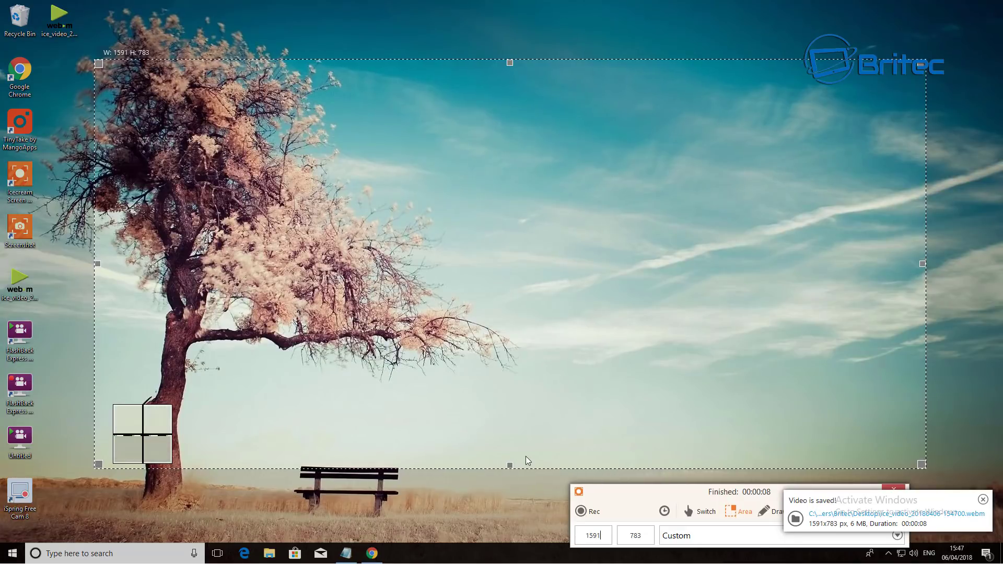